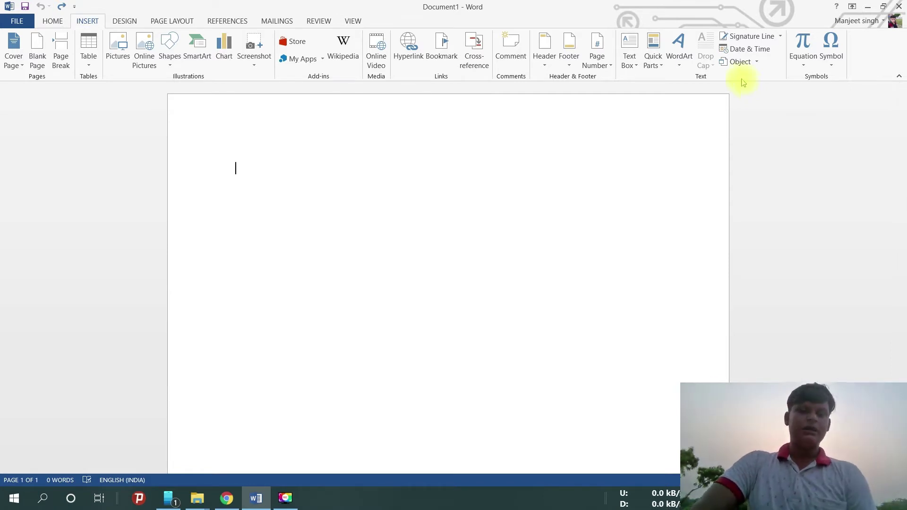
Insert a 3-D Pie chart from the Pie category of the Insert Chart gallery
click(222, 52)
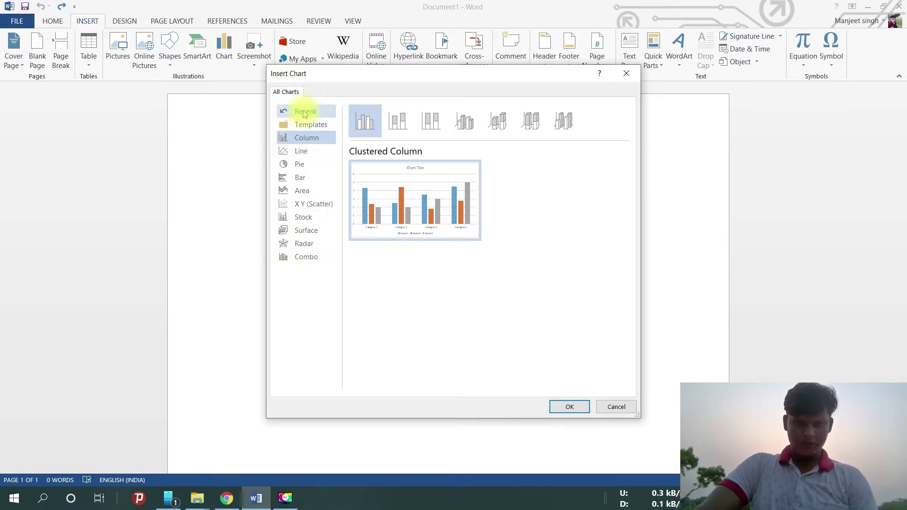
click(309, 164)
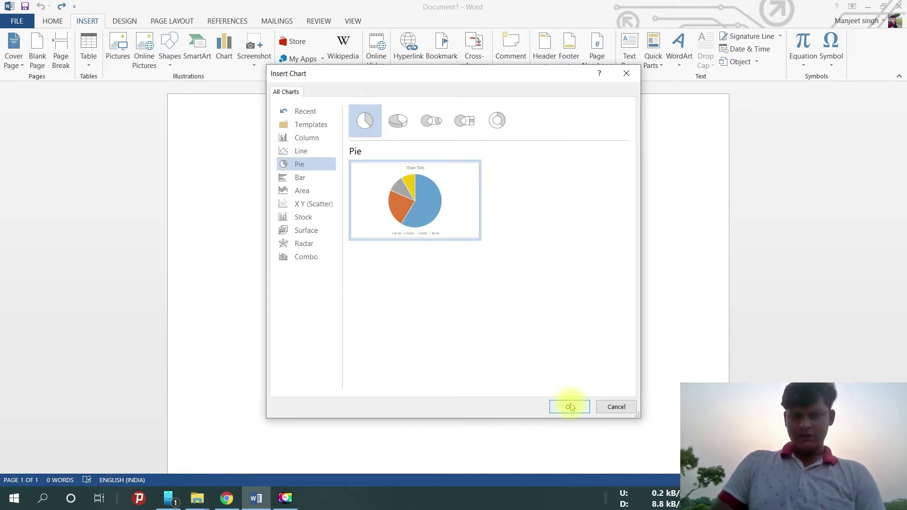
click(398, 121)
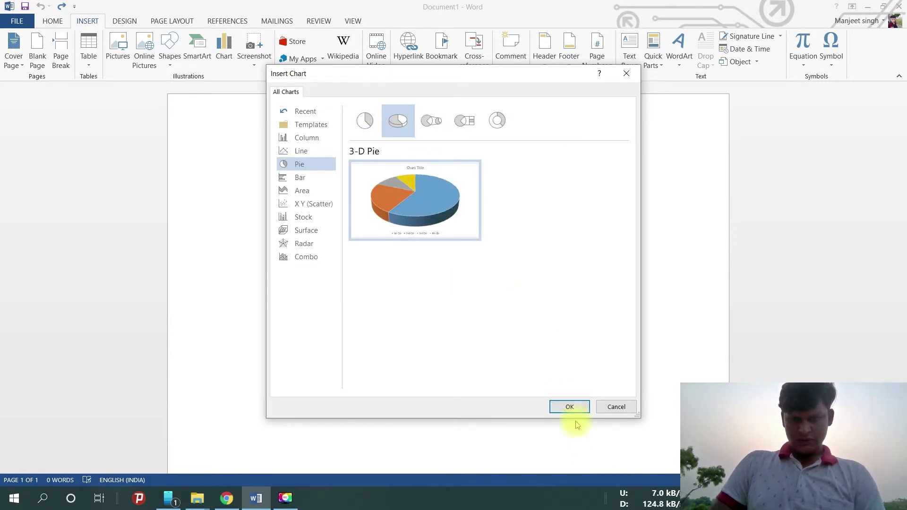
click(570, 406)
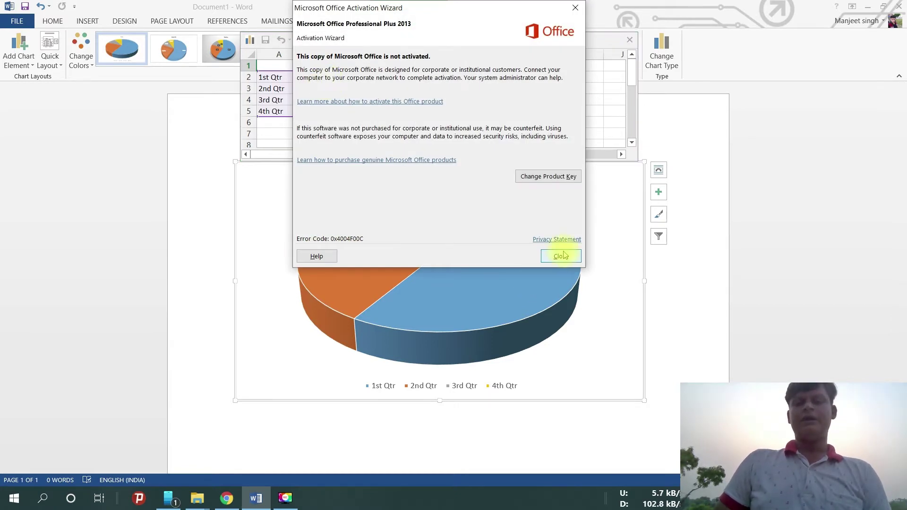
Dismiss the Office activation notice and select the 1st Qtr sales value in the data sheet
click(561, 256)
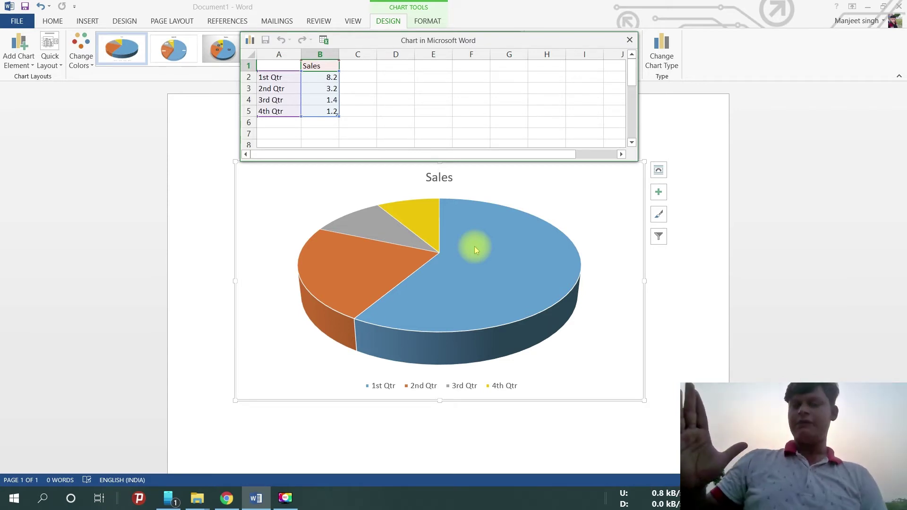
click(325, 78)
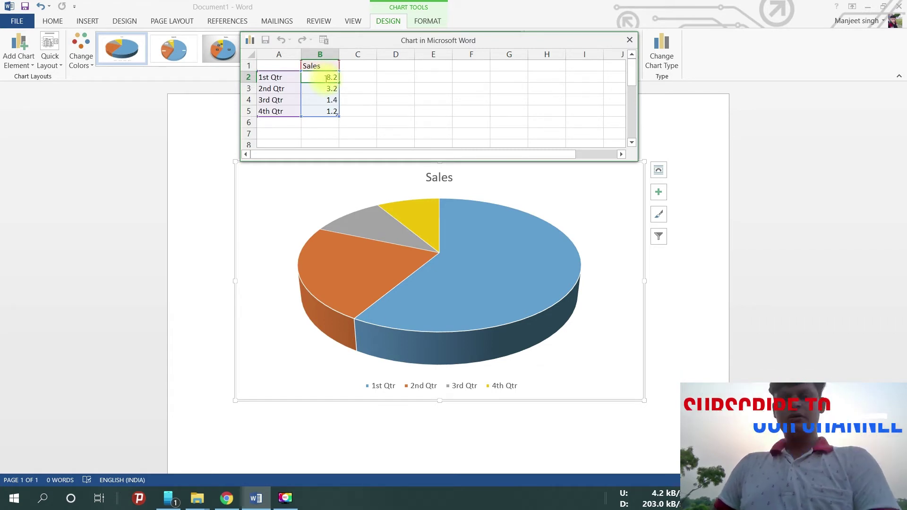
Set 1st Qtr sales to 3.5 and 2nd Qtr to 1.8, then close the data sheet
key(BackSpace)
text(3.5)
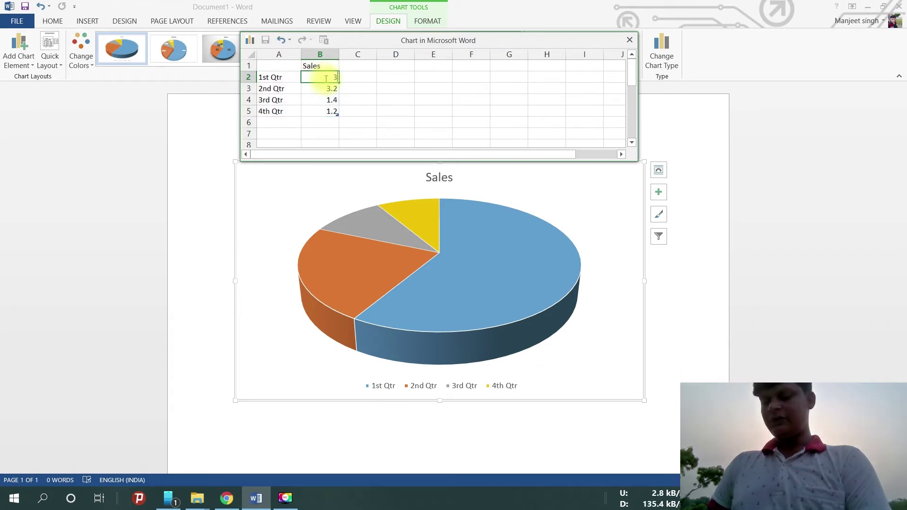
key(Return)
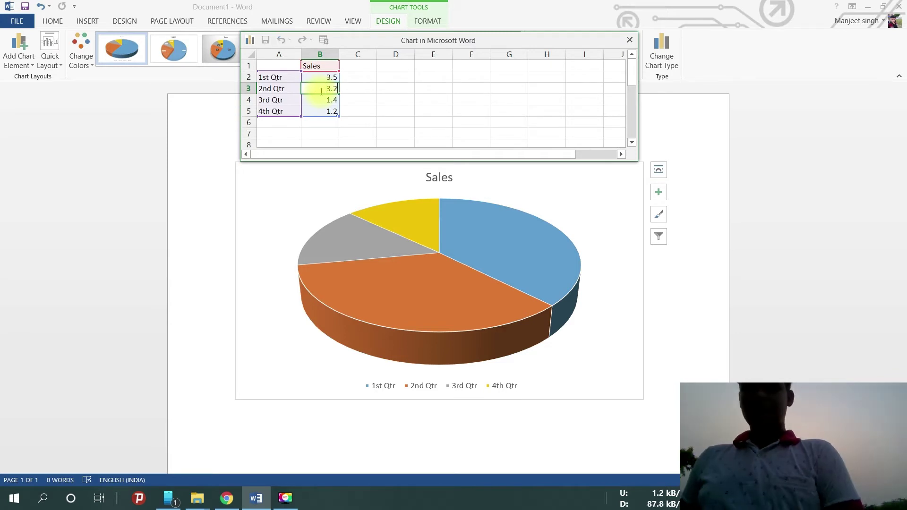
key(BackSpace)
text(1.8)
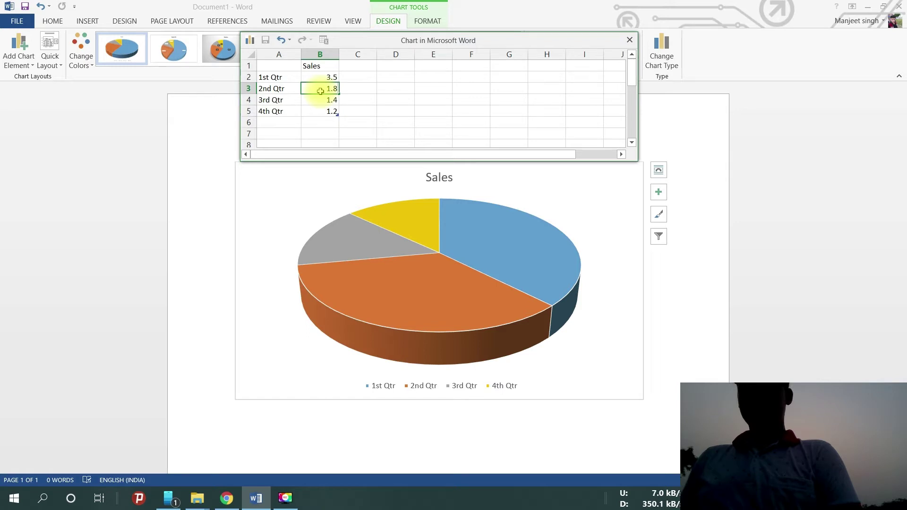
key(Return)
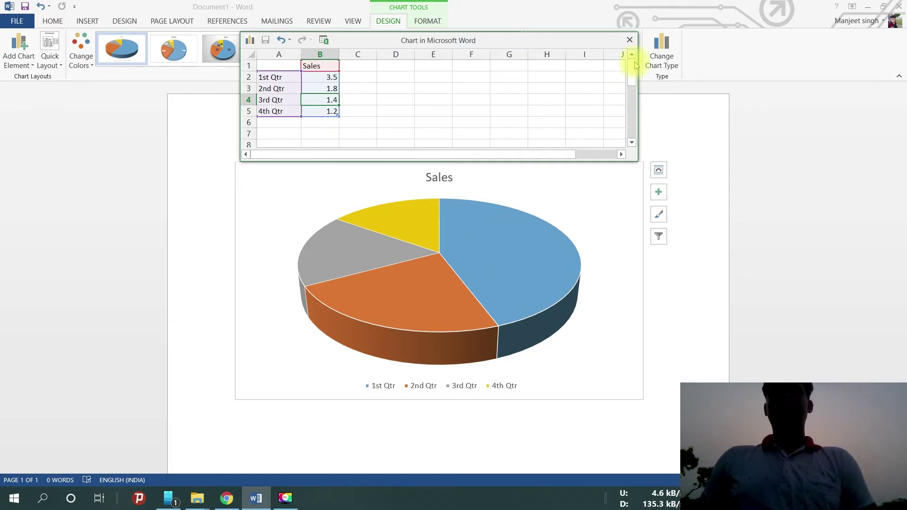
click(635, 41)
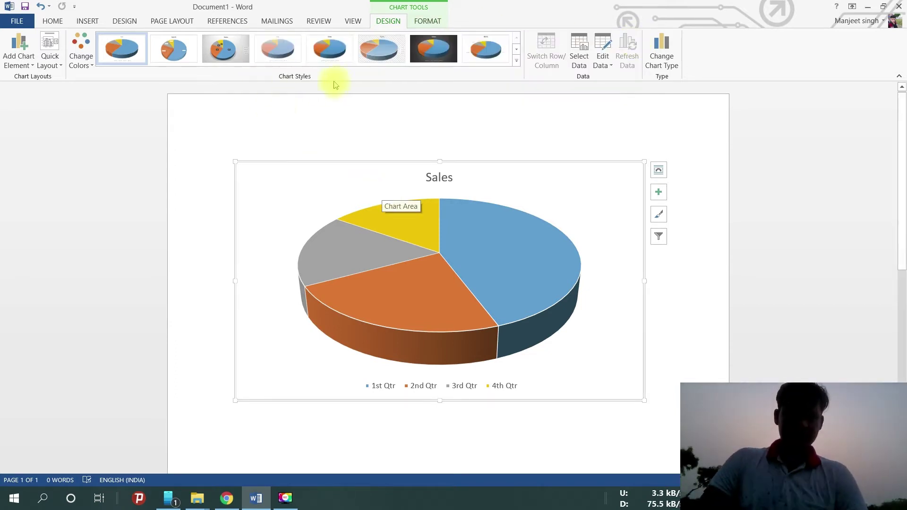
Apply the dark chart style to the Sales pie after previewing the white style
click(466, 270)
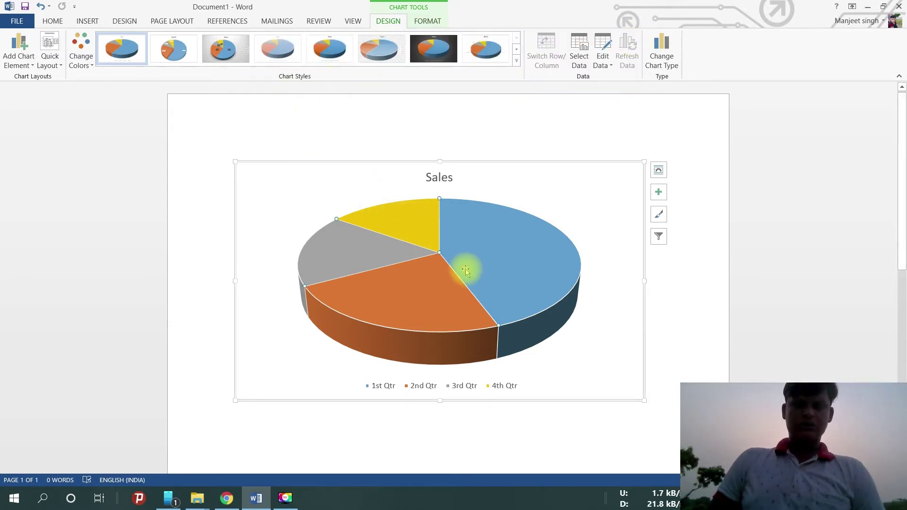
click(442, 56)
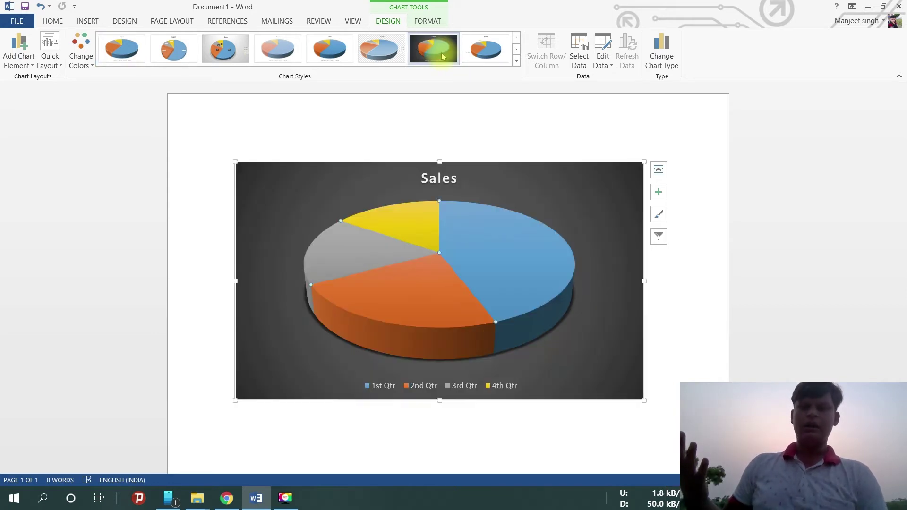
click(517, 62)
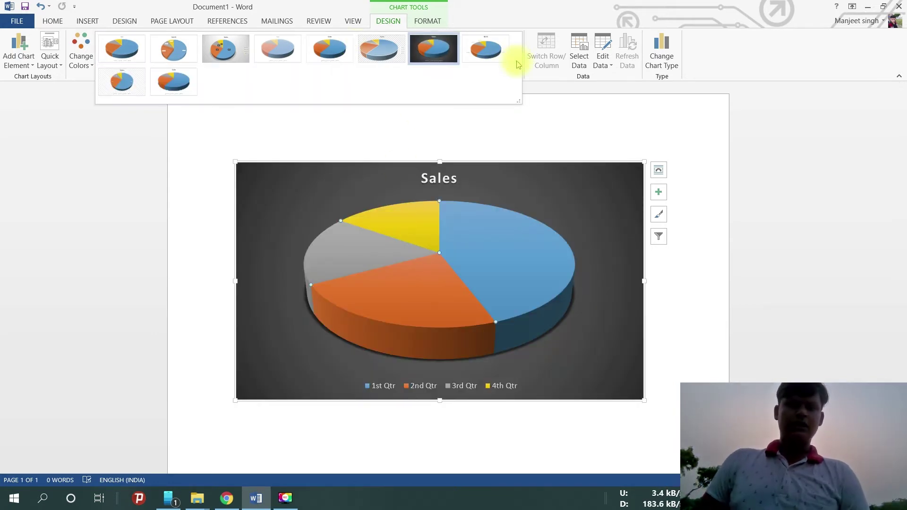
click(174, 84)
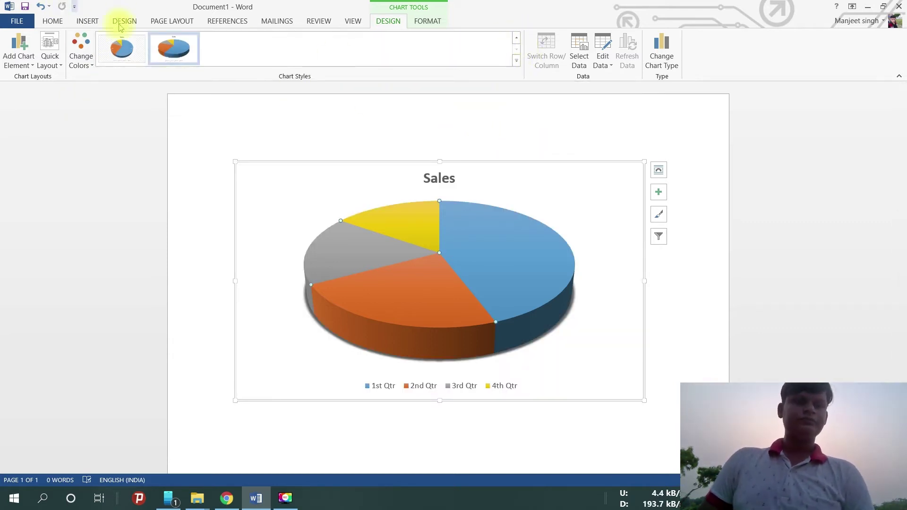
click(516, 37)
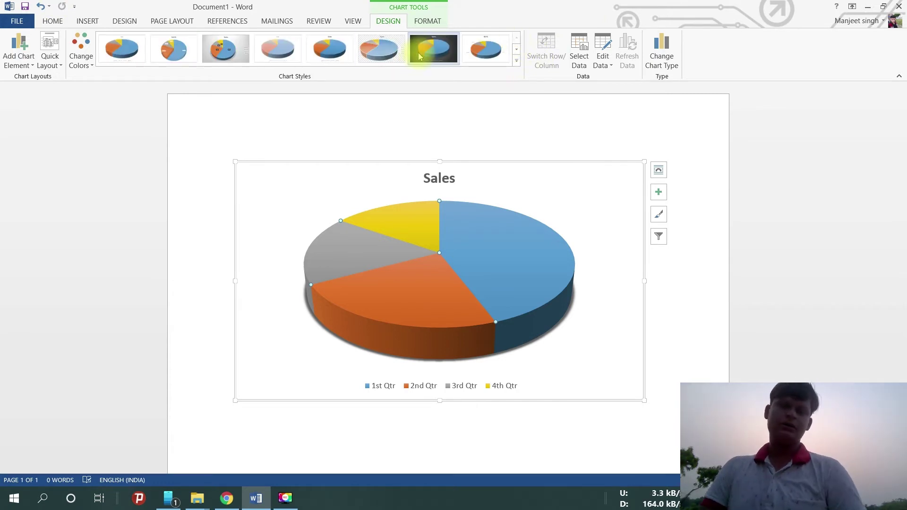
click(419, 56)
click(661, 321)
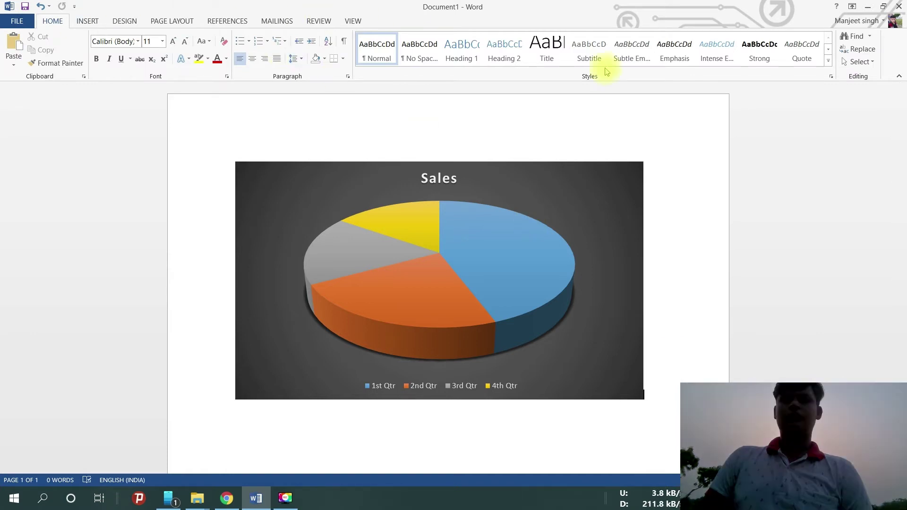
Add blank lines directly after the Sales pie chart
click(83, 23)
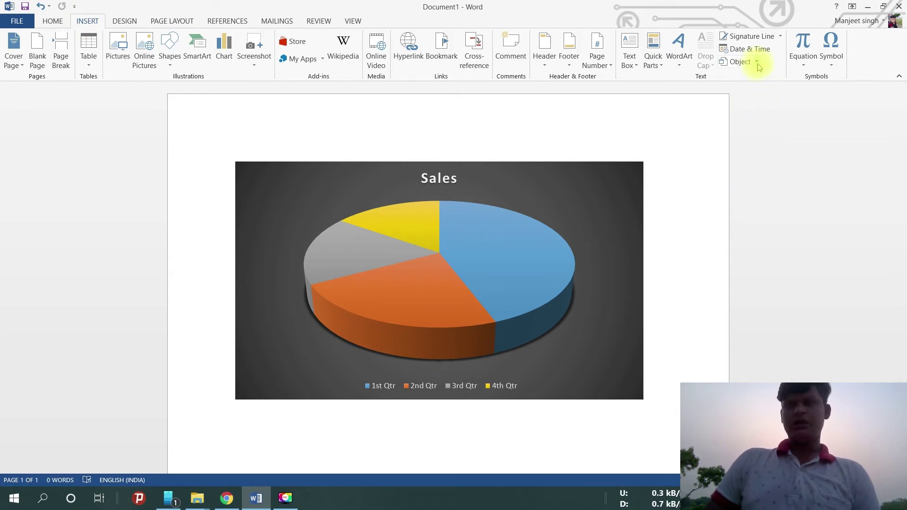
key(Return)
key(Return)
key(Return)
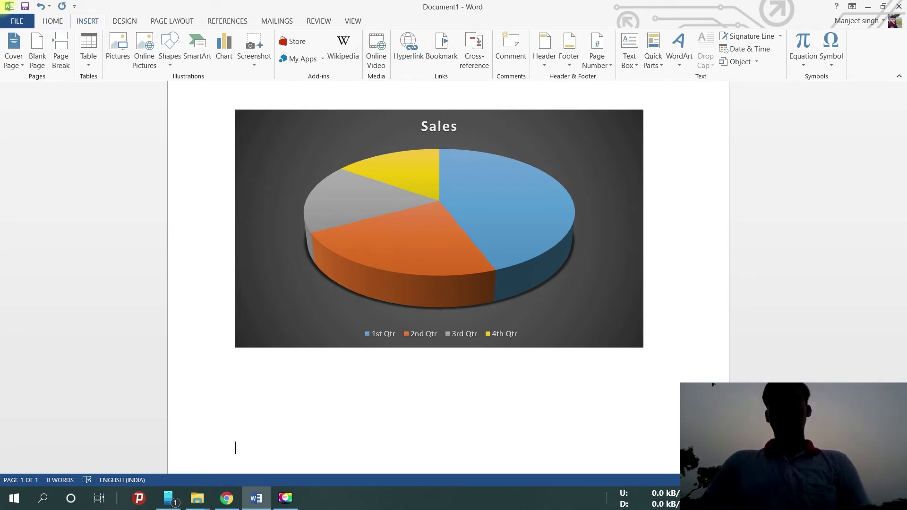
Embed the .mp4 video from drive D as an object using Create from File
click(757, 62)
click(742, 75)
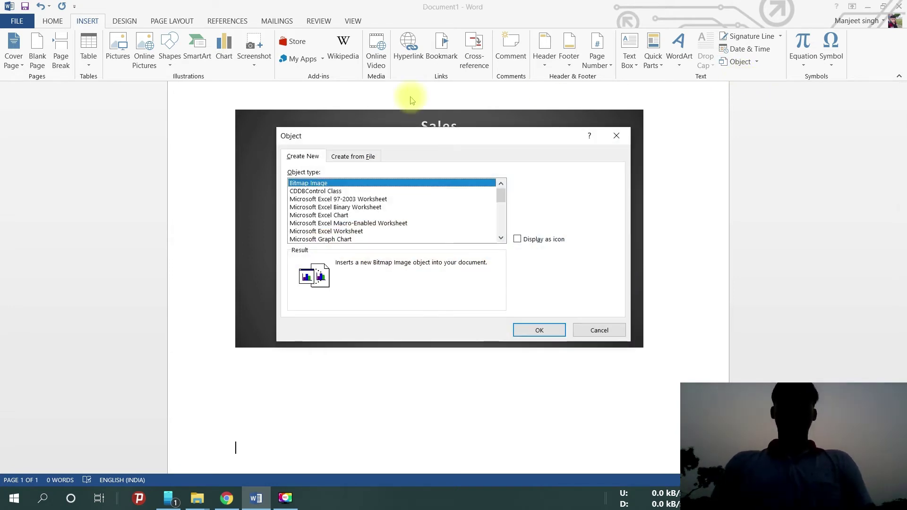
click(346, 158)
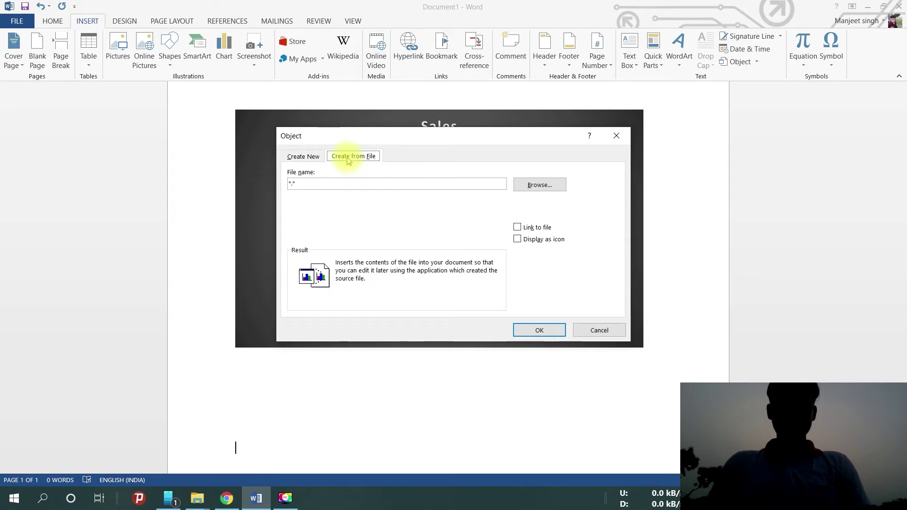
click(541, 186)
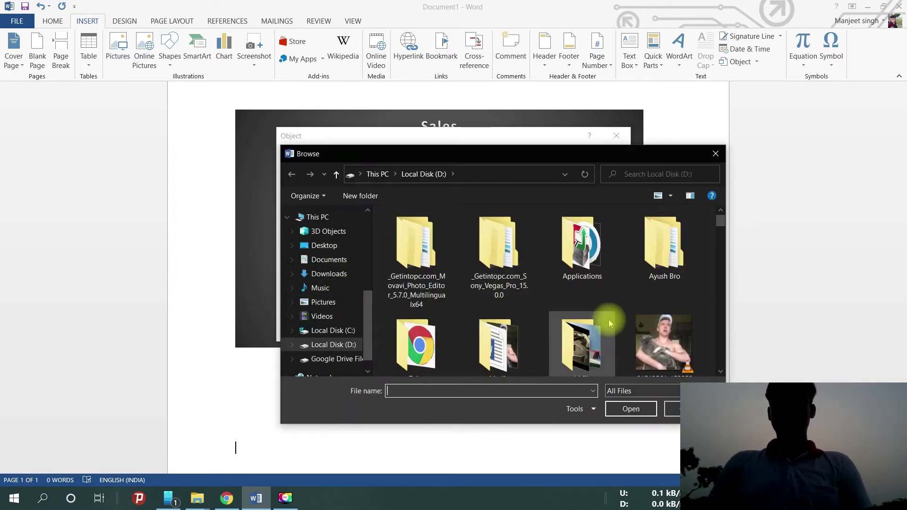
scroll(607, 312, down, 2)
scroll(600, 236, down, 2)
scroll(601, 231, up, 1)
click(661, 255)
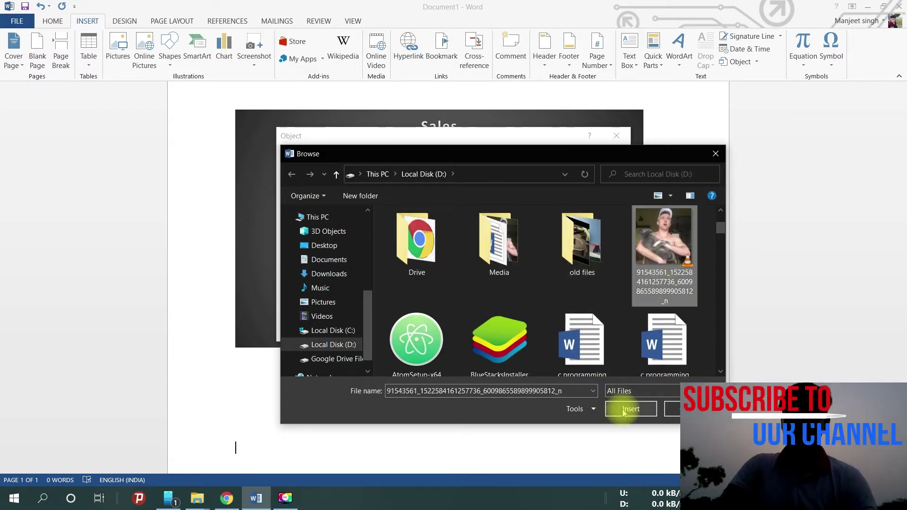
click(631, 409)
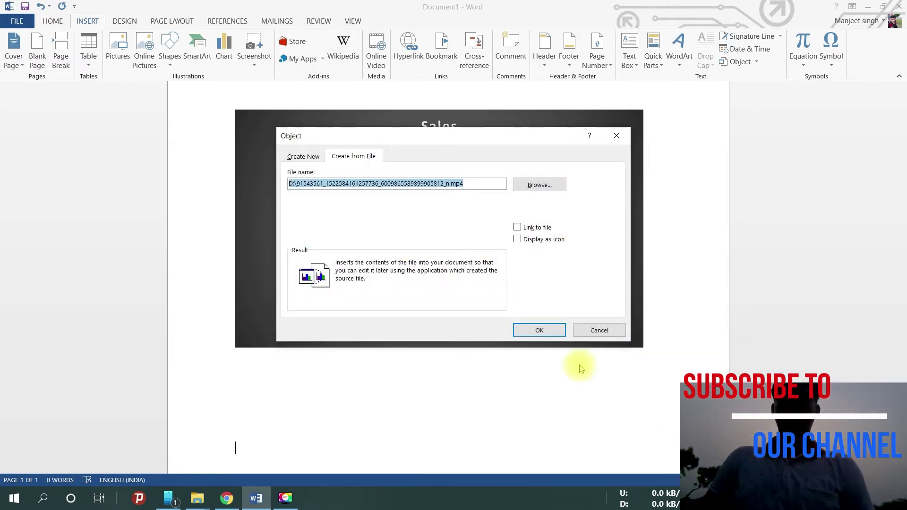
click(553, 332)
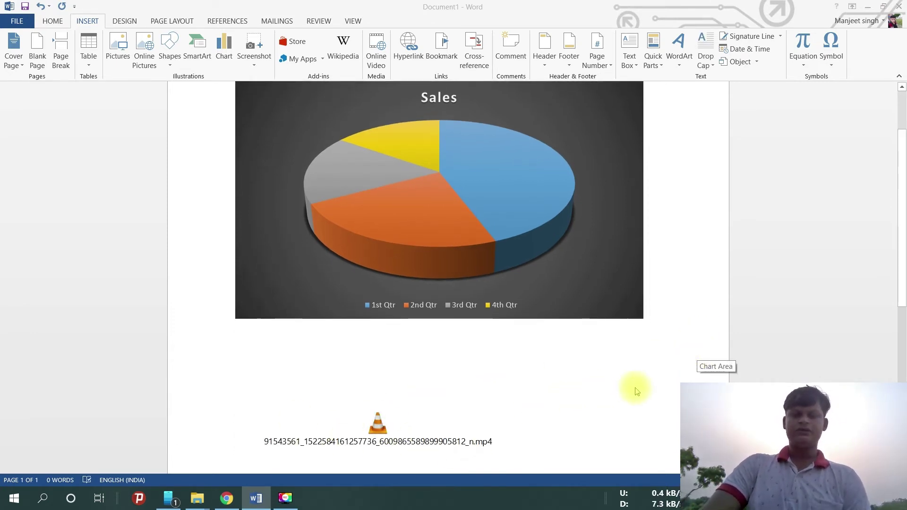
scroll(678, 396, down, 2)
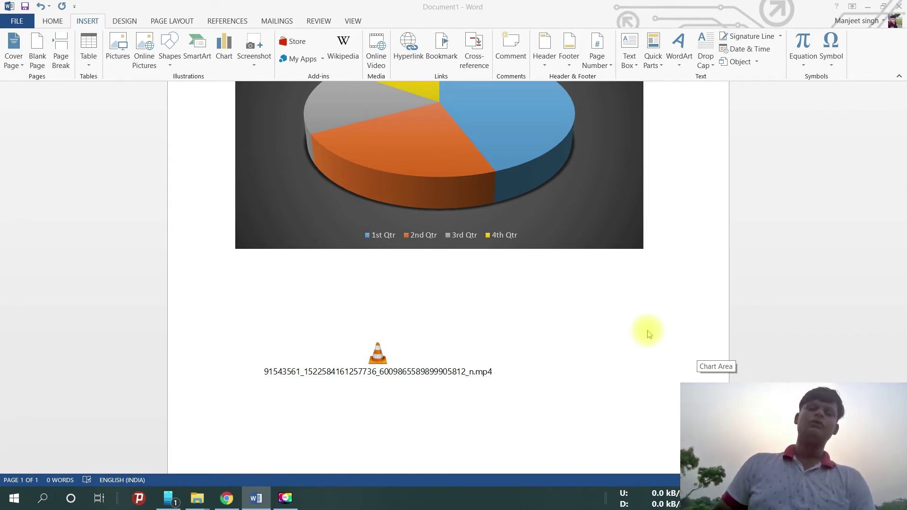
double_click(378, 354)
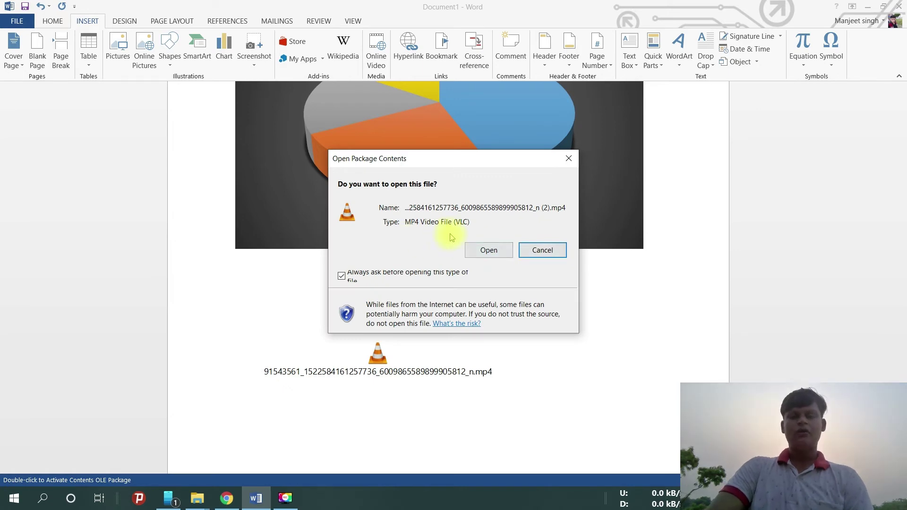
Play the embedded video in VLC, close the player, and add blank lines below the icon
click(487, 252)
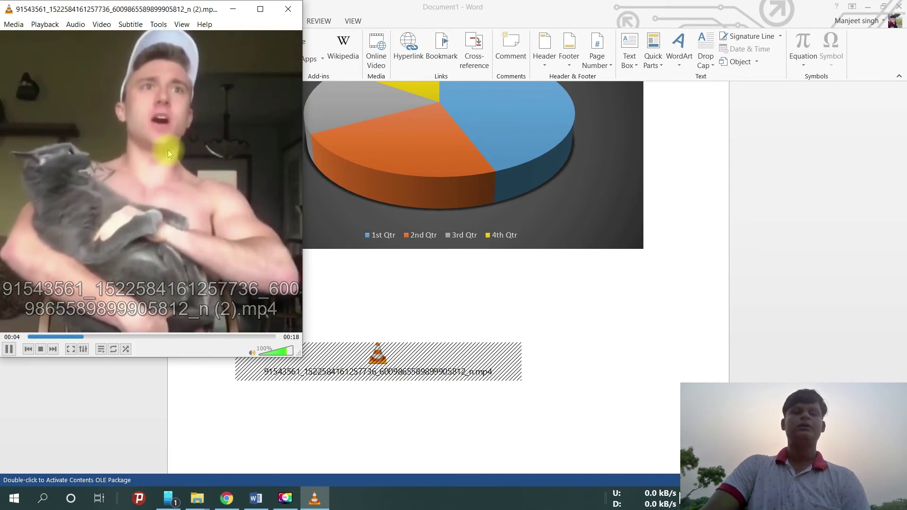
click(285, 14)
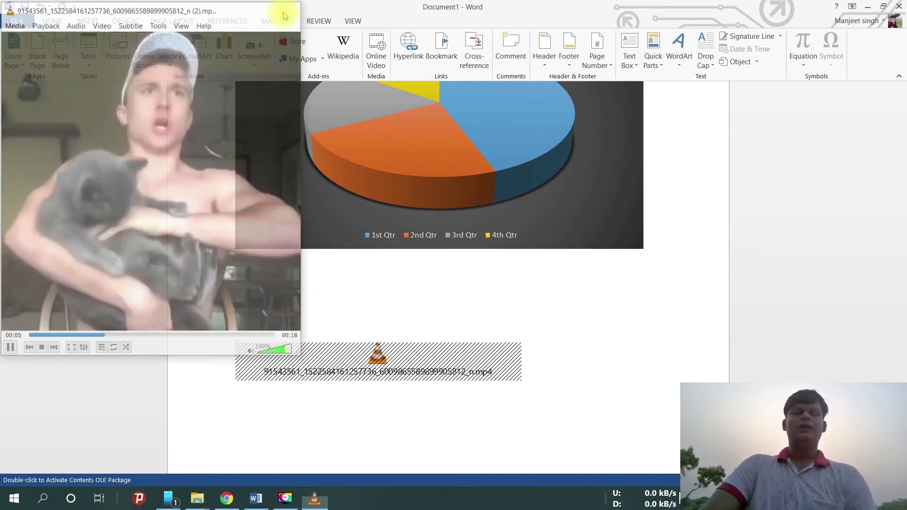
click(548, 378)
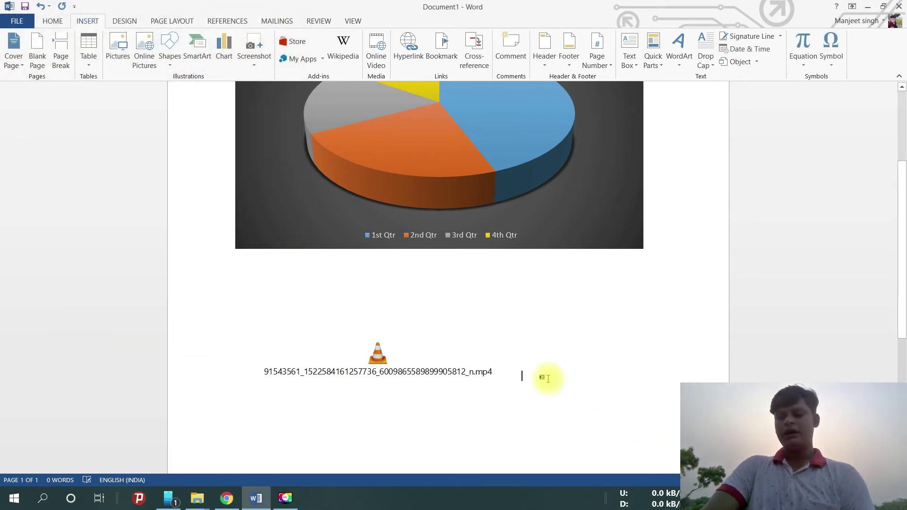
key(Return)
key(Return)
key(Return)
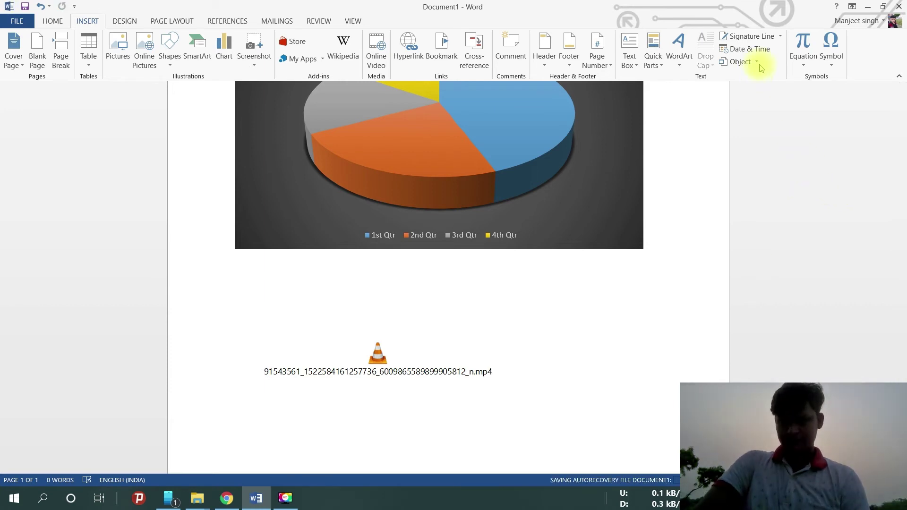
click(744, 62)
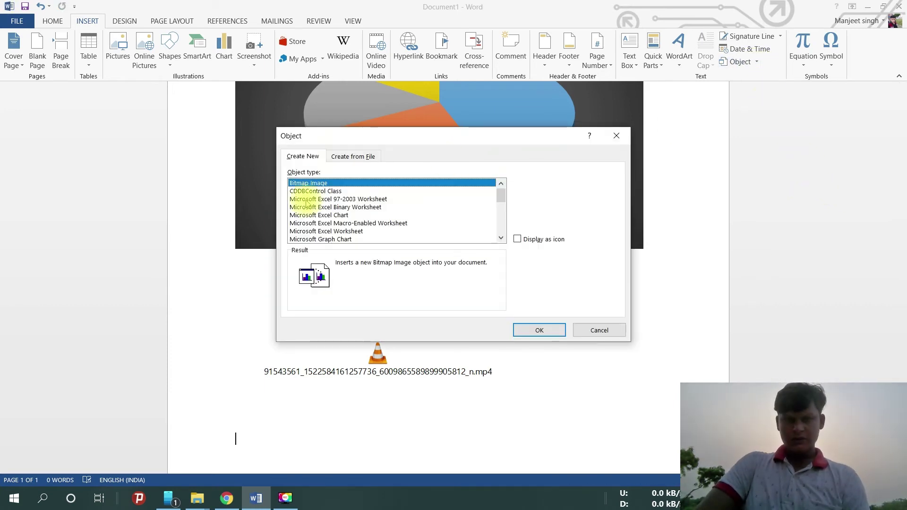
Insert c programming lab.docx below the video icon and add a page break after it
click(355, 158)
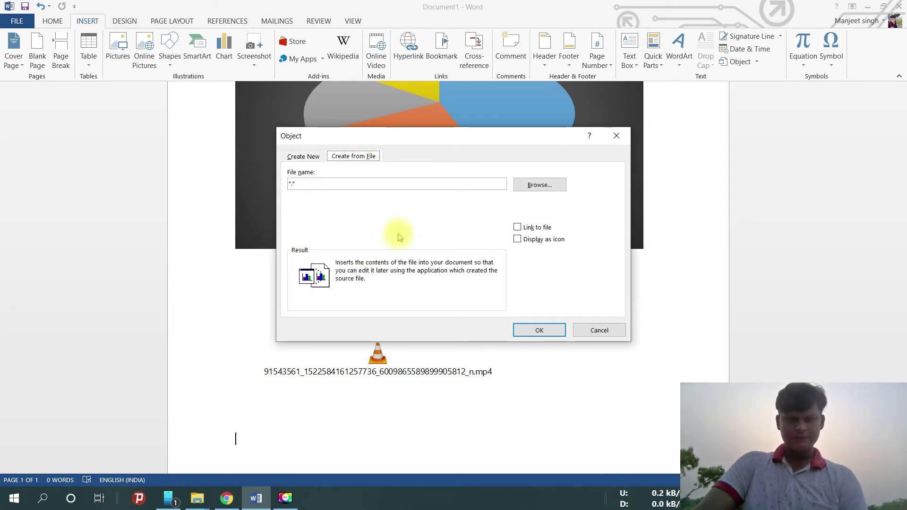
click(543, 185)
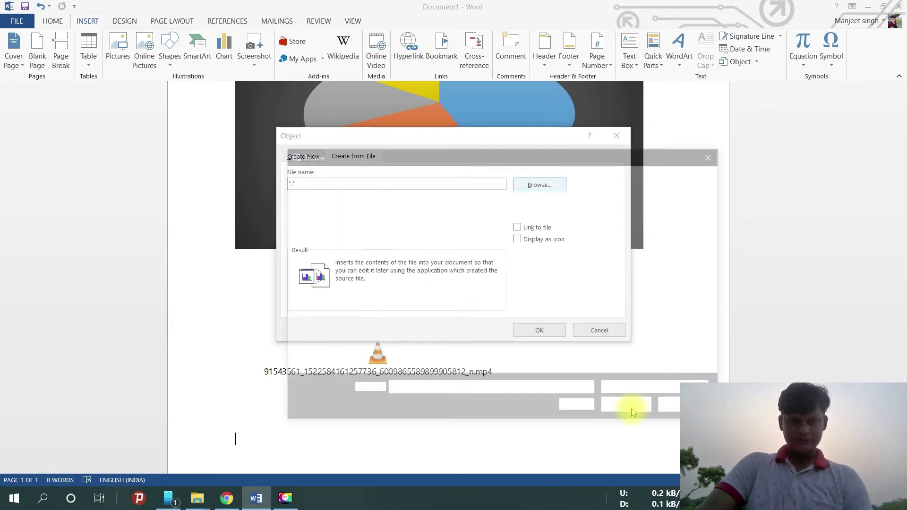
scroll(519, 309, down, 1)
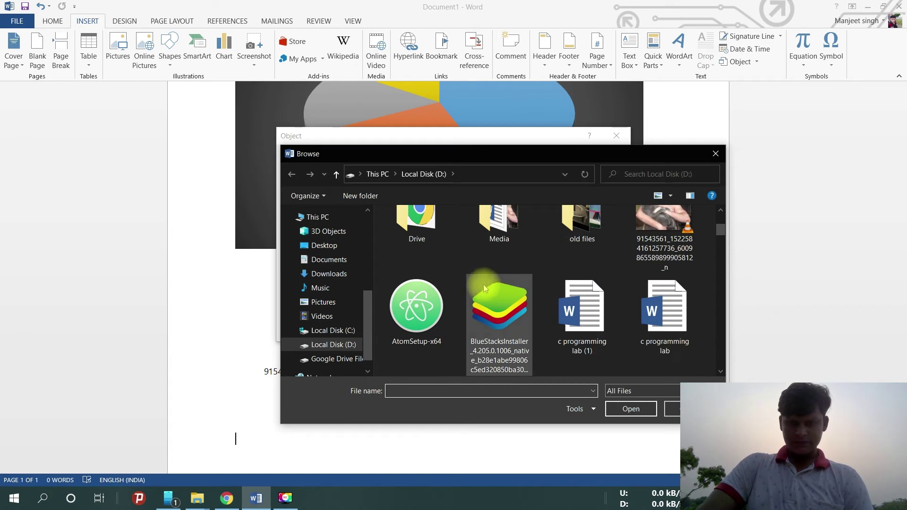
click(689, 312)
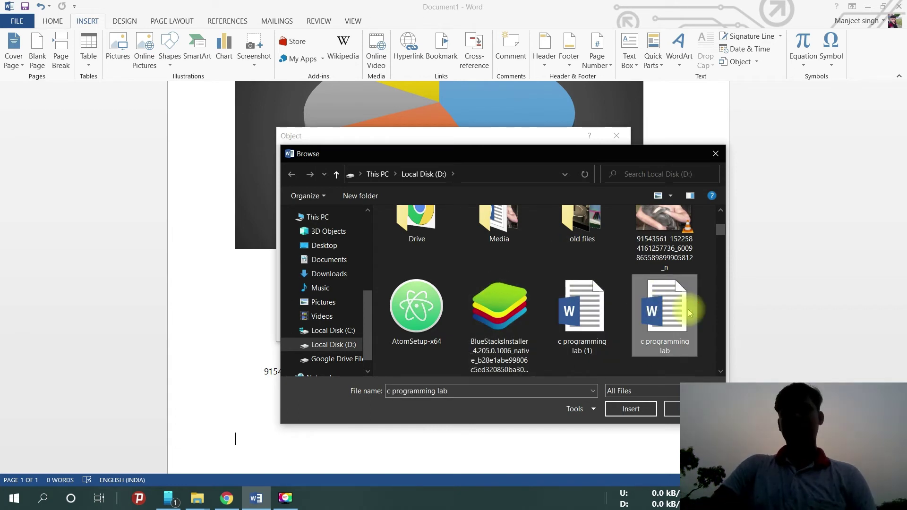
click(631, 409)
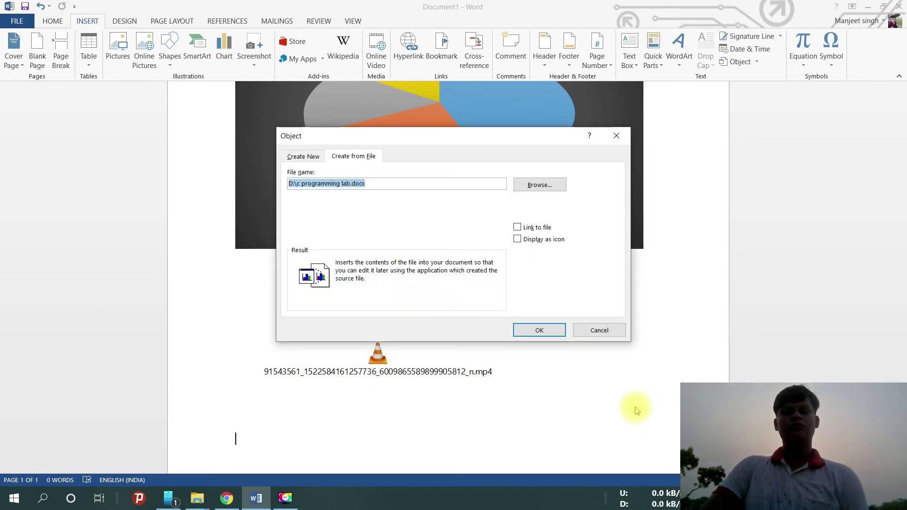
click(539, 330)
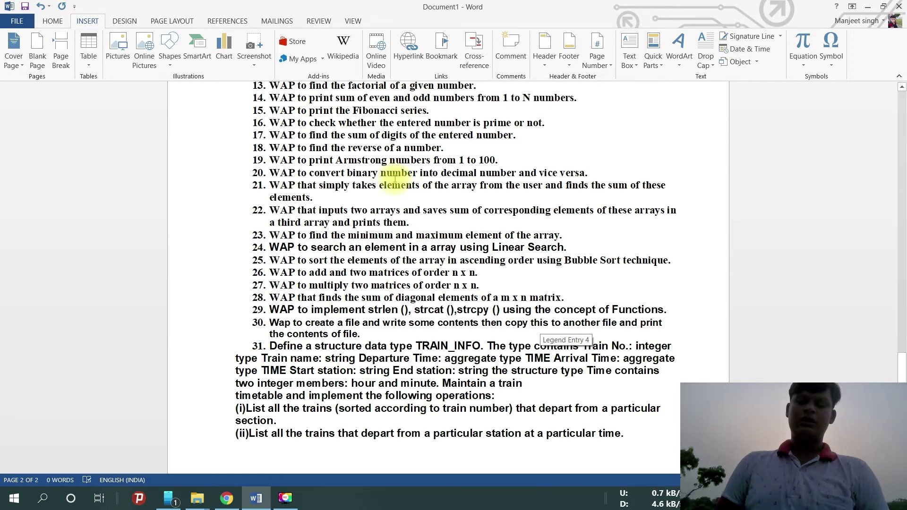
key(ctrl+Return)
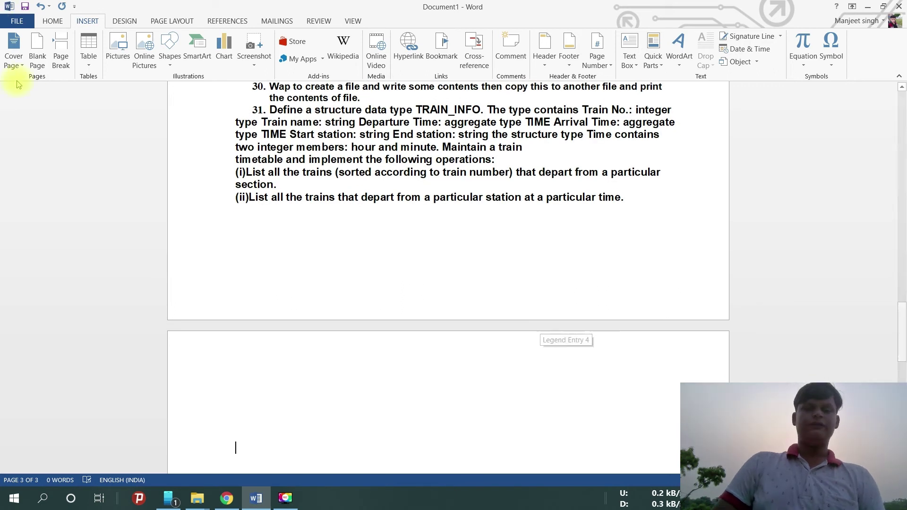
Open the Text from File dialog and cancel it without inserting anything
click(755, 62)
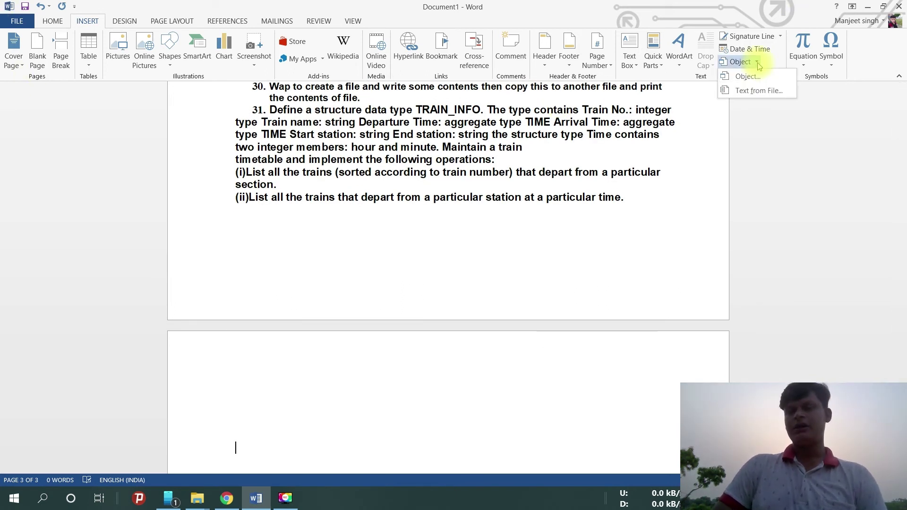
click(760, 92)
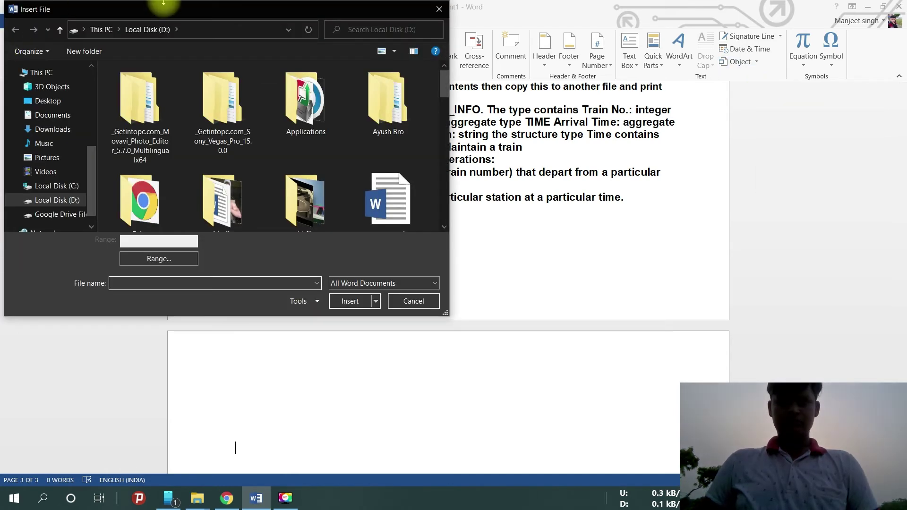
click(437, 9)
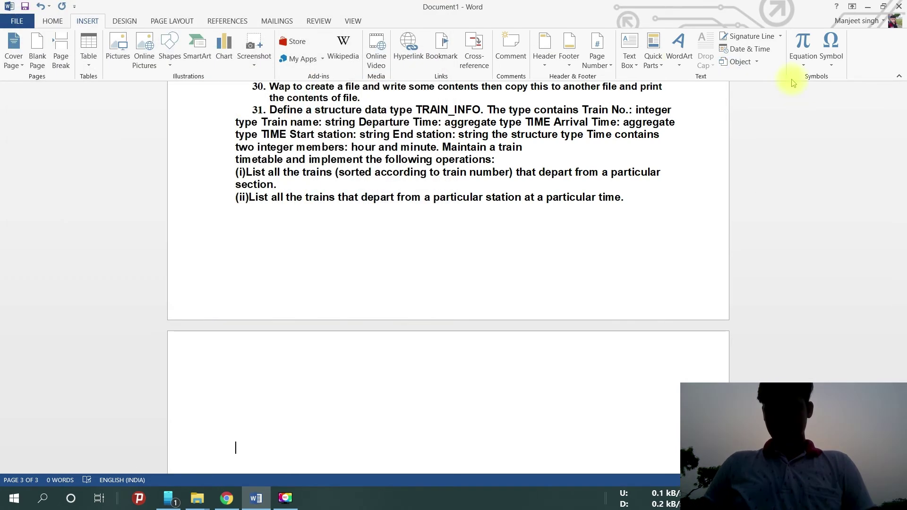
click(755, 61)
click(751, 79)
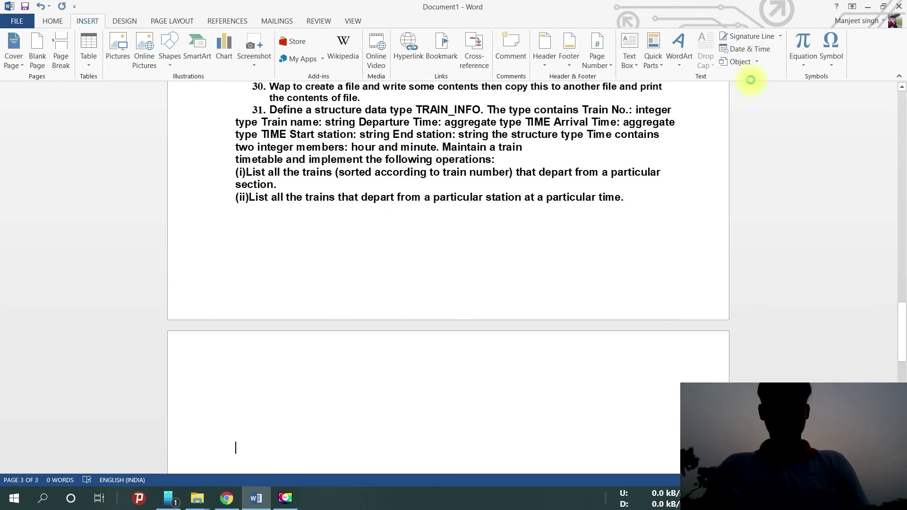
Switch the Object dialog to Create from File and browse the disk for the presentation
click(352, 157)
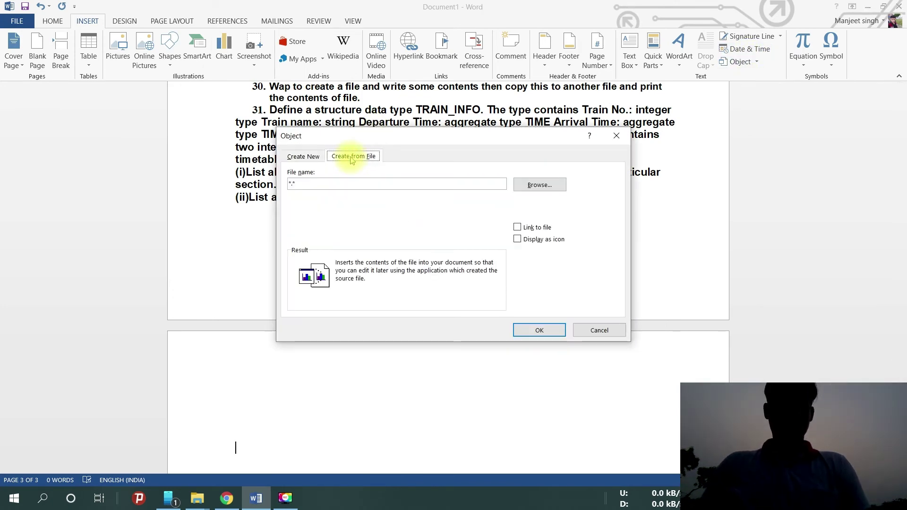
click(523, 183)
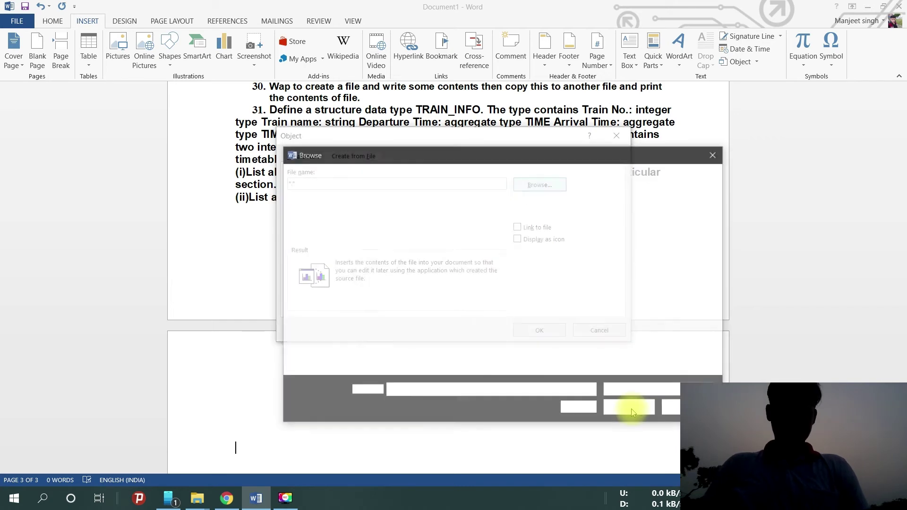
scroll(451, 246, down, 5)
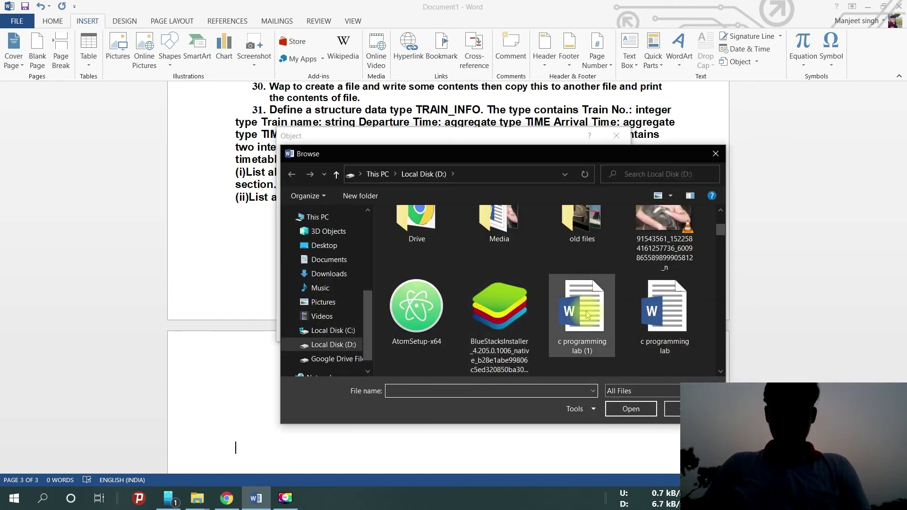
scroll(452, 246, down, 3)
scroll(542, 260, down, 4)
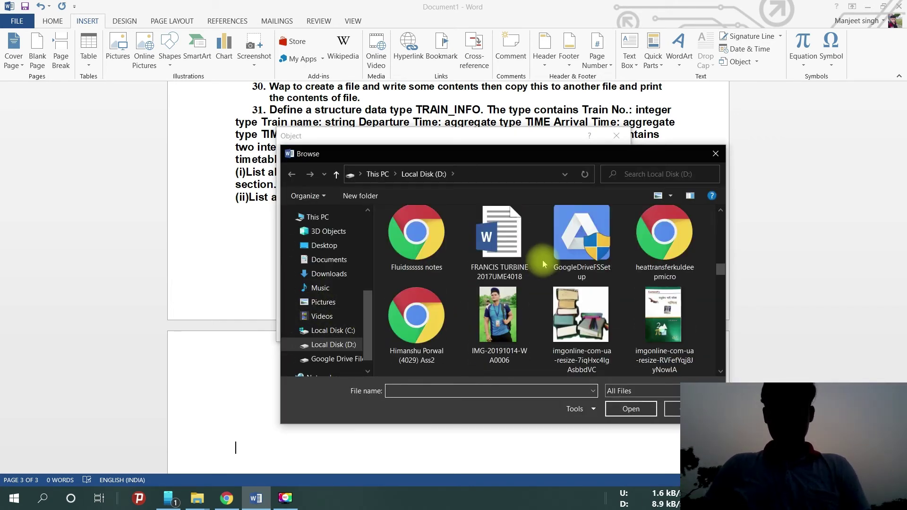
scroll(542, 259, up, 3)
scroll(542, 260, up, 3)
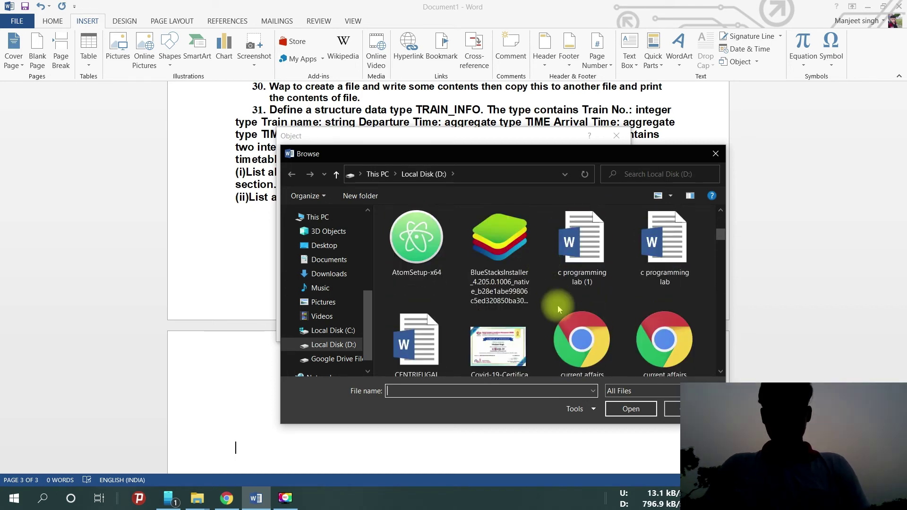
scroll(551, 289, up, 3)
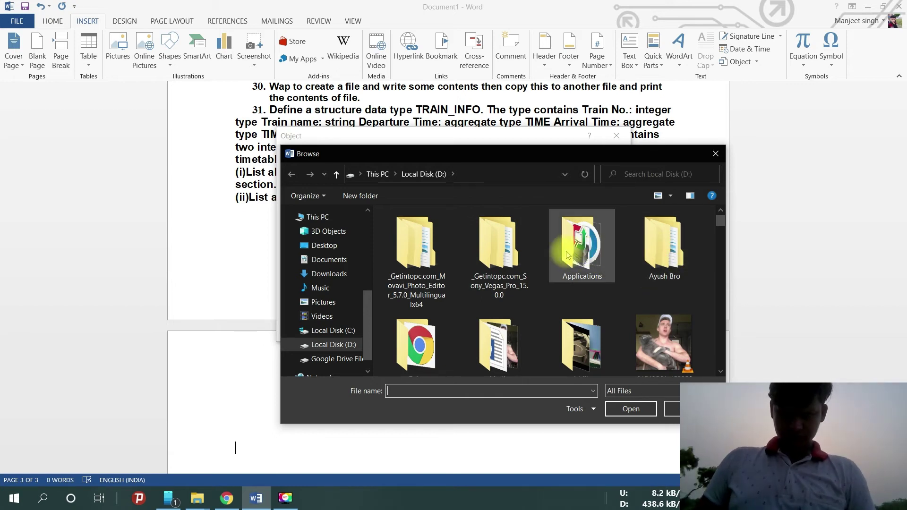
scroll(512, 294, down, 1)
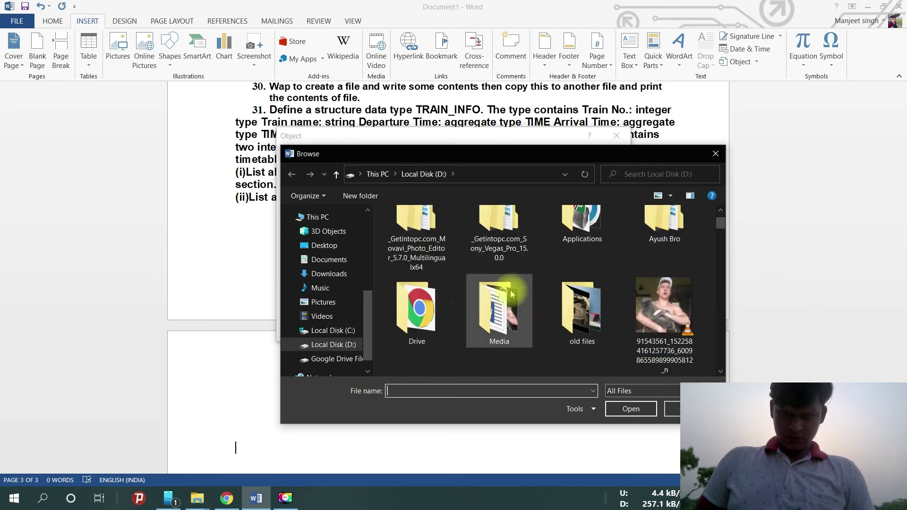
Go to Drive > 12000 Questions > 2017 PPTs and choose Ch-5 Drilling.pptx
double_click(417, 307)
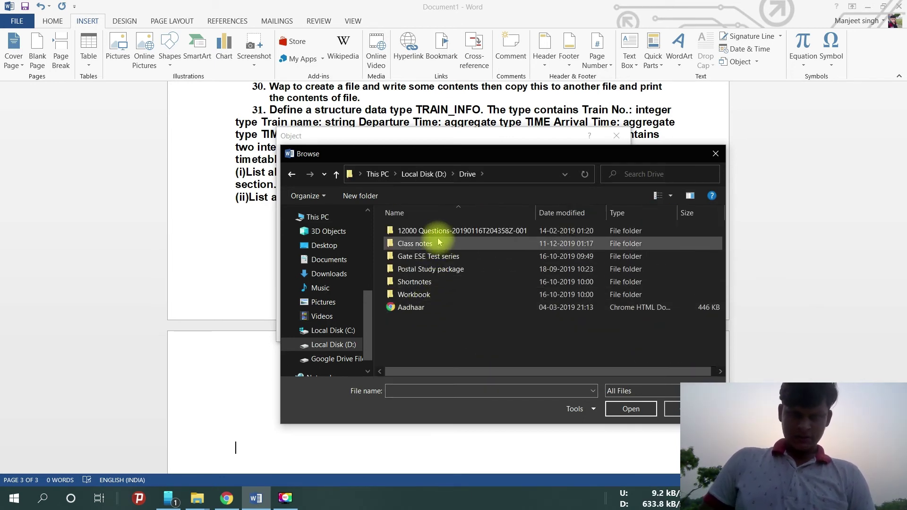
double_click(446, 230)
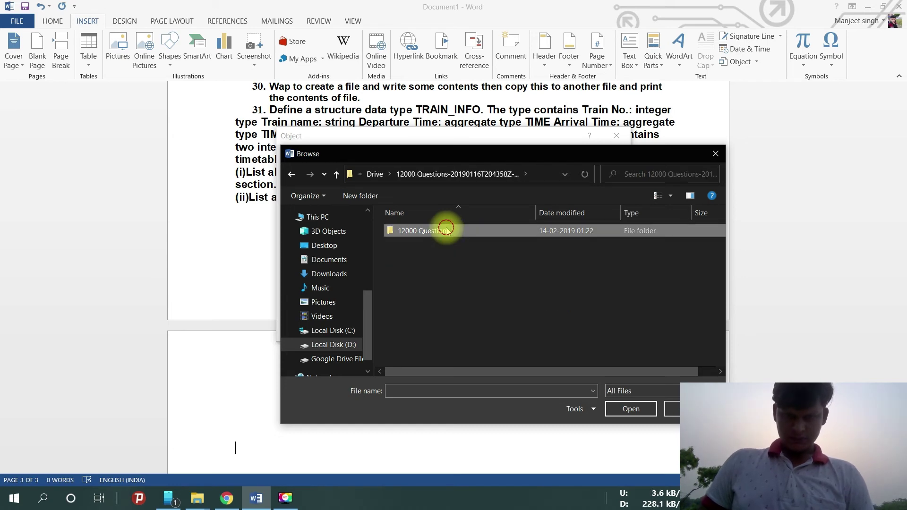
double_click(446, 230)
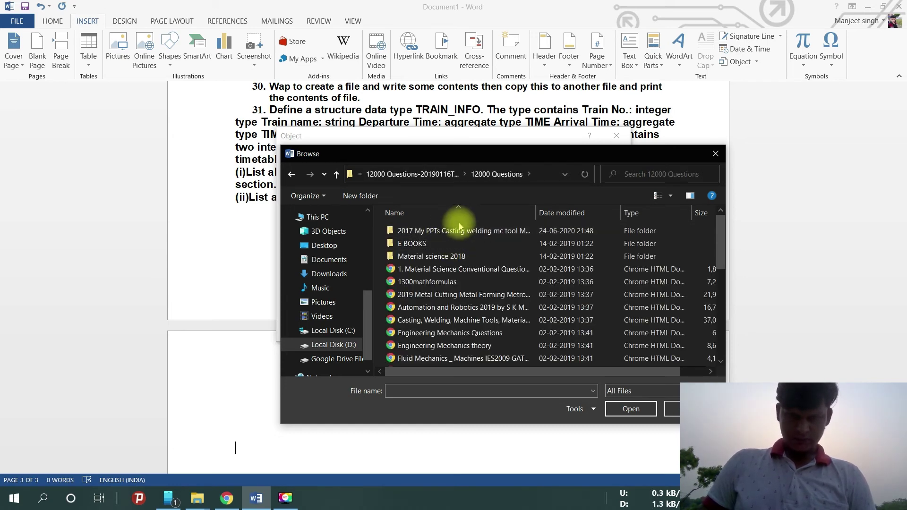
double_click(461, 231)
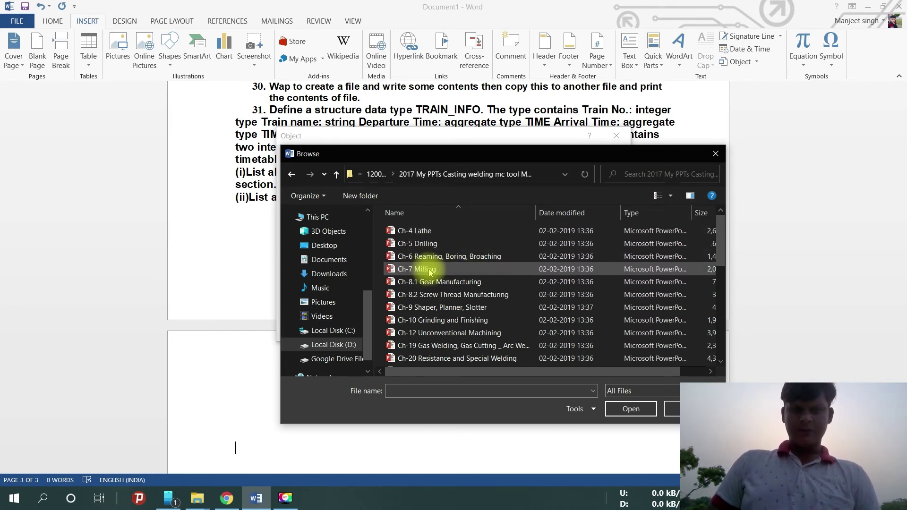
click(443, 245)
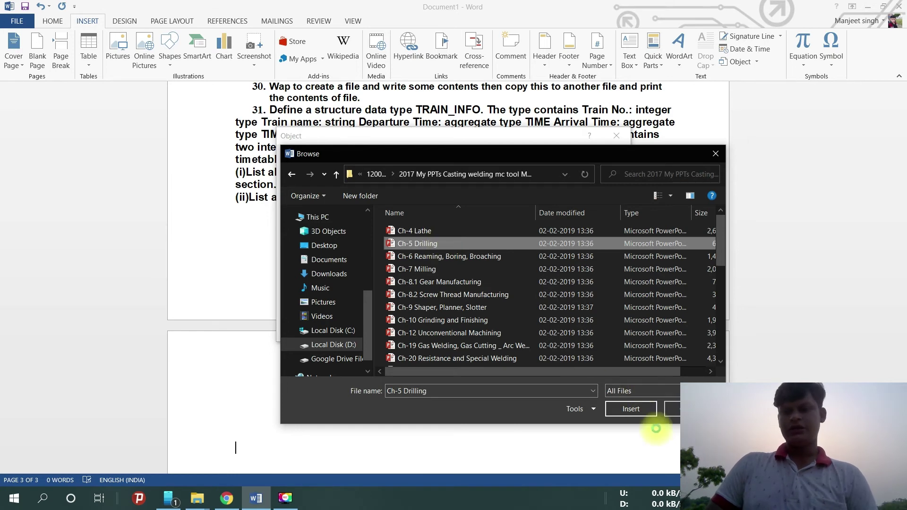
click(631, 409)
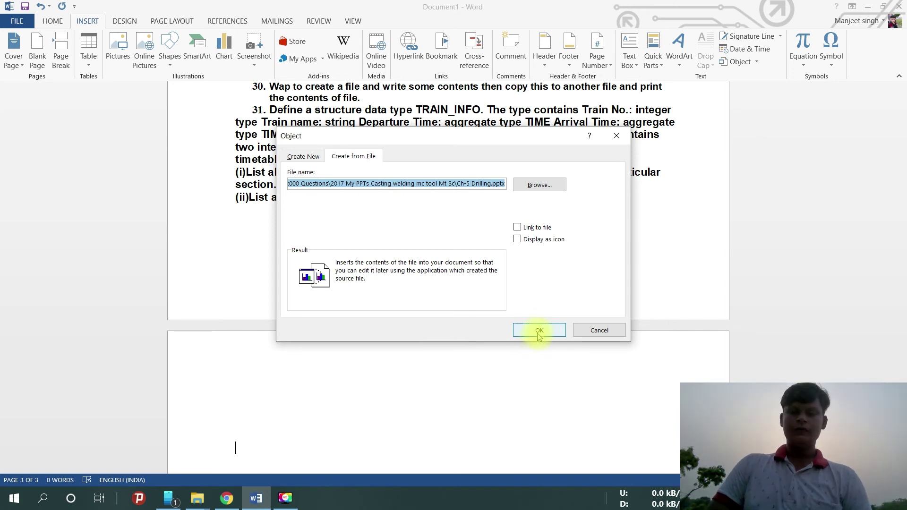
Embed Ch-5 Drilling.pptx on page three so its Drilling title slide with the drilling machine appears
click(539, 335)
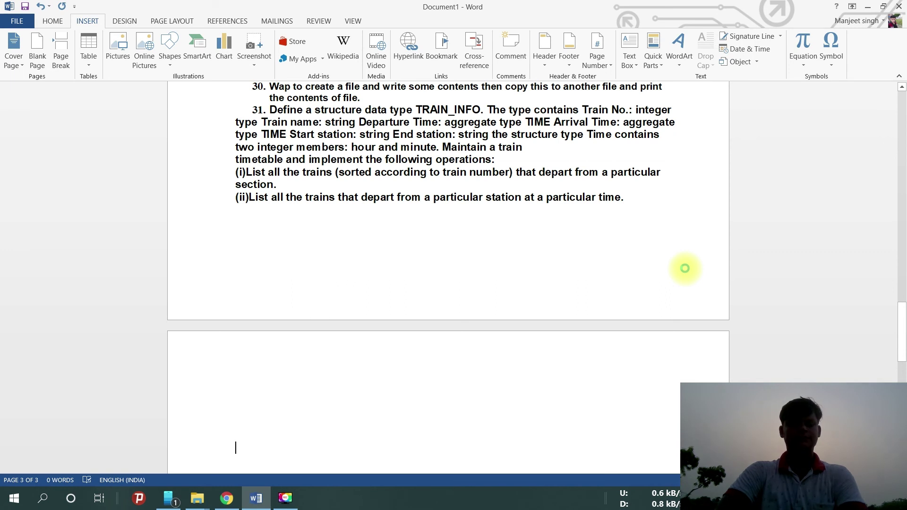
key(ctrl+v)
scroll(696, 312, down, 5)
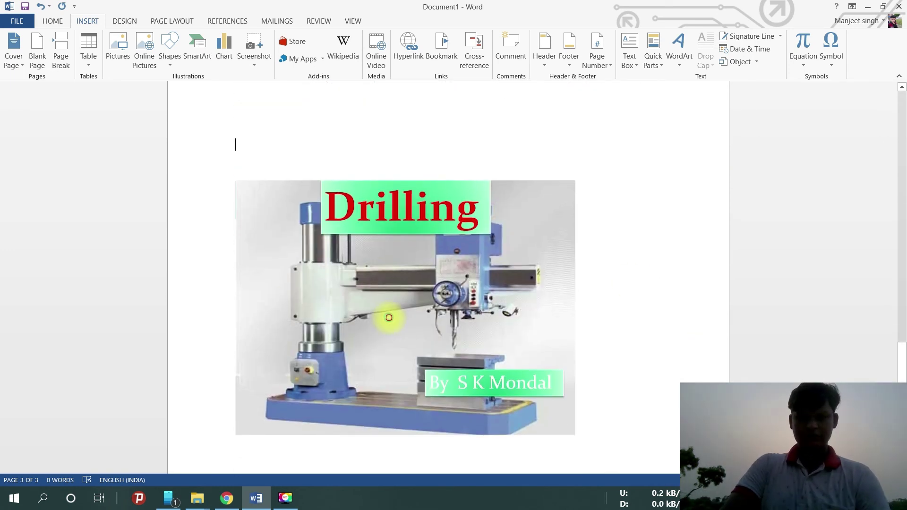
click(389, 321)
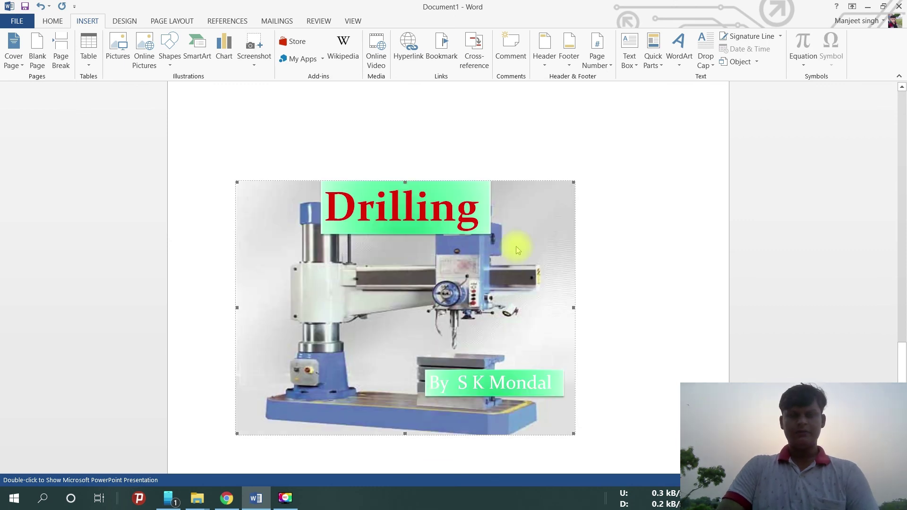
double_click(431, 271)
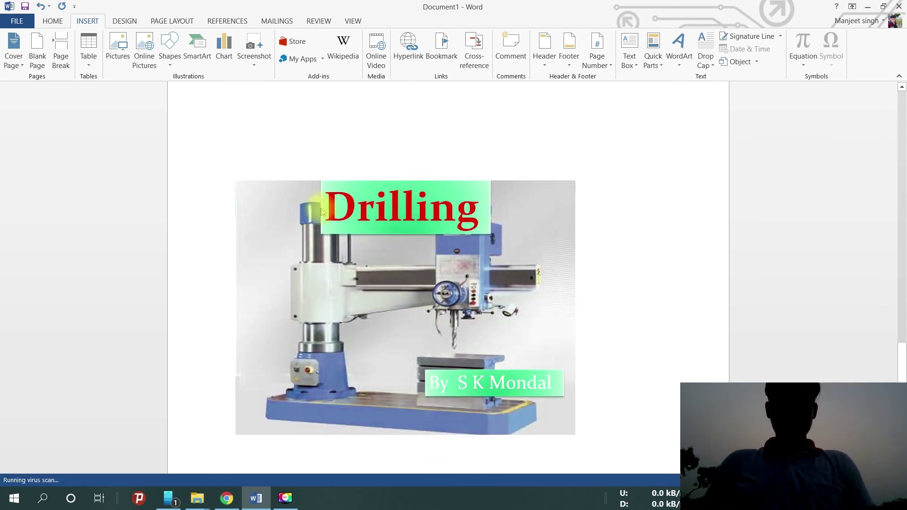
double_click(454, 261)
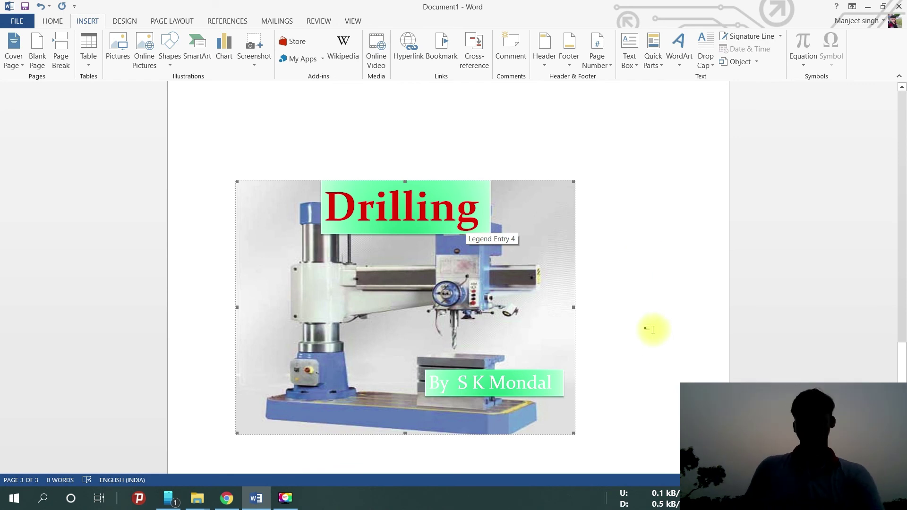
scroll(647, 321, down, 5)
click(619, 237)
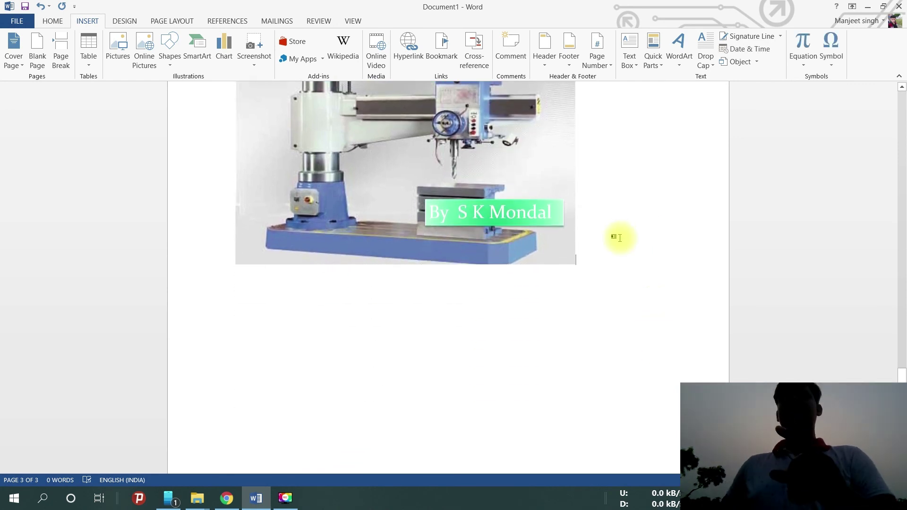